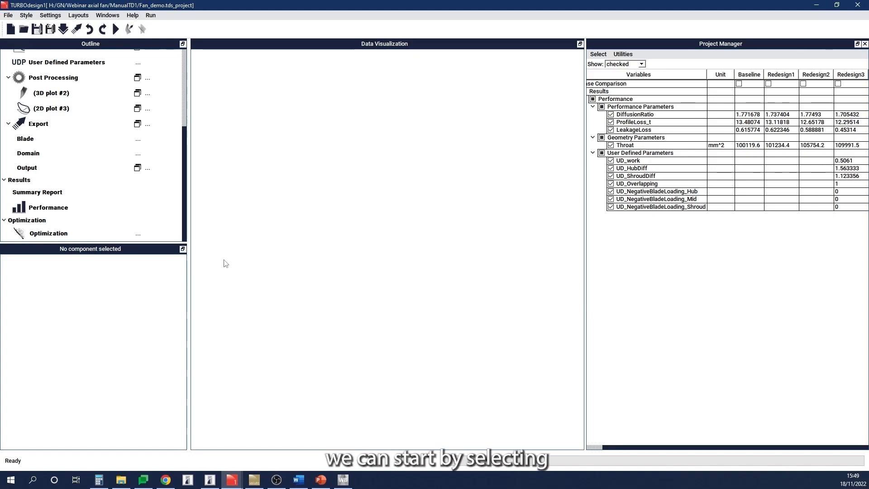
# Add a new optimization to the project and show all of its windows
pyautogui.click(138, 233)
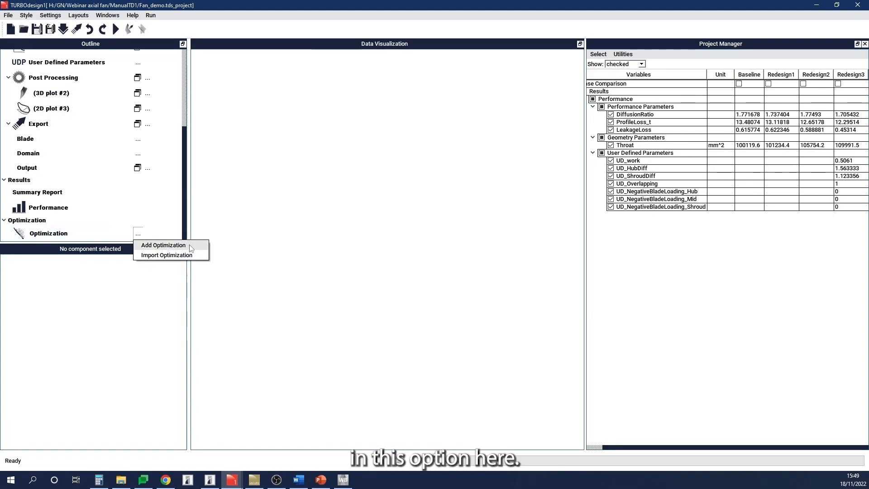
pyautogui.click(164, 246)
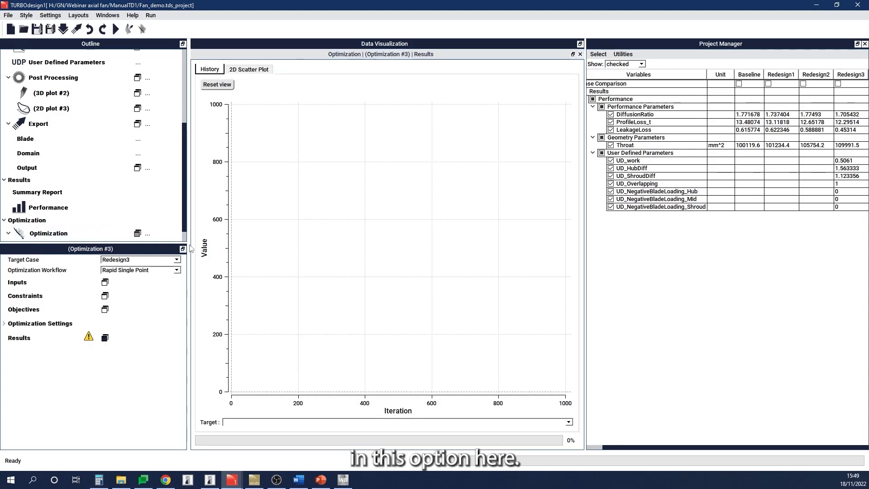
pyautogui.click(137, 234)
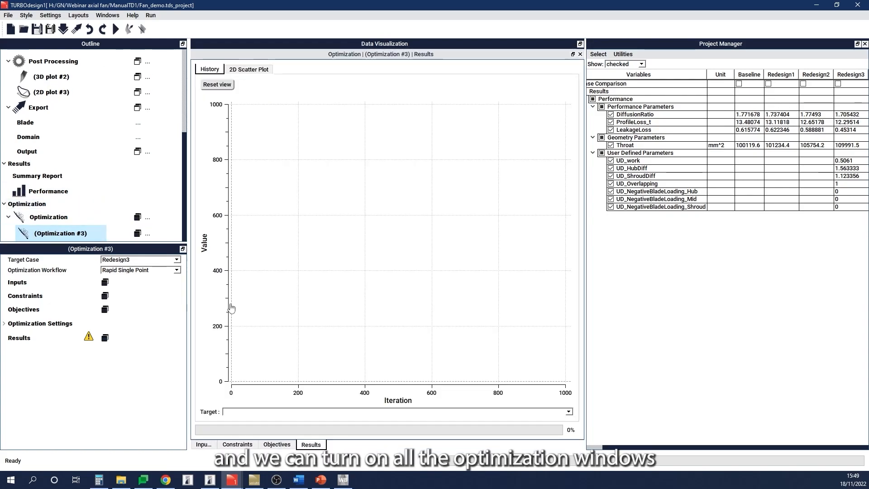
# Arrange the optimization windows with Inputs beside Constraints and, below them, Objectives beside Results
pyautogui.moveTo(311, 444); pyautogui.dragTo(378, 433)
pyautogui.moveTo(388, 303); pyautogui.dragTo(392, 256)
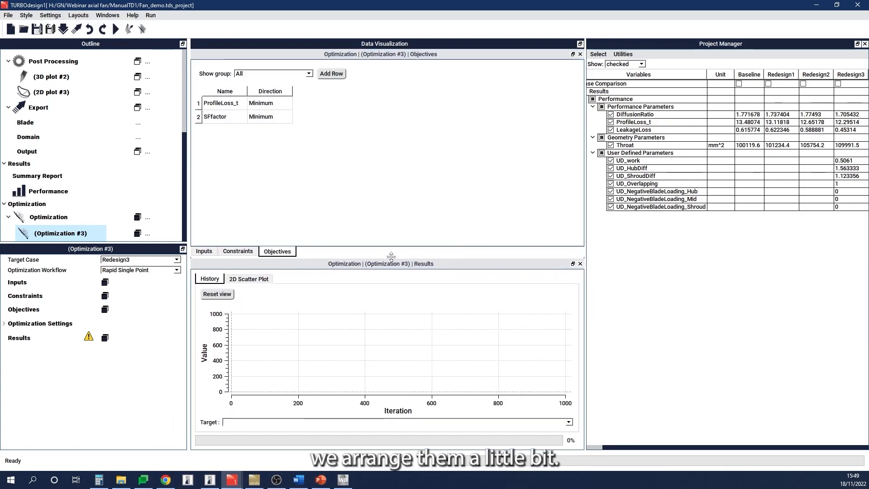
pyautogui.moveTo(277, 252); pyautogui.dragTo(316, 333)
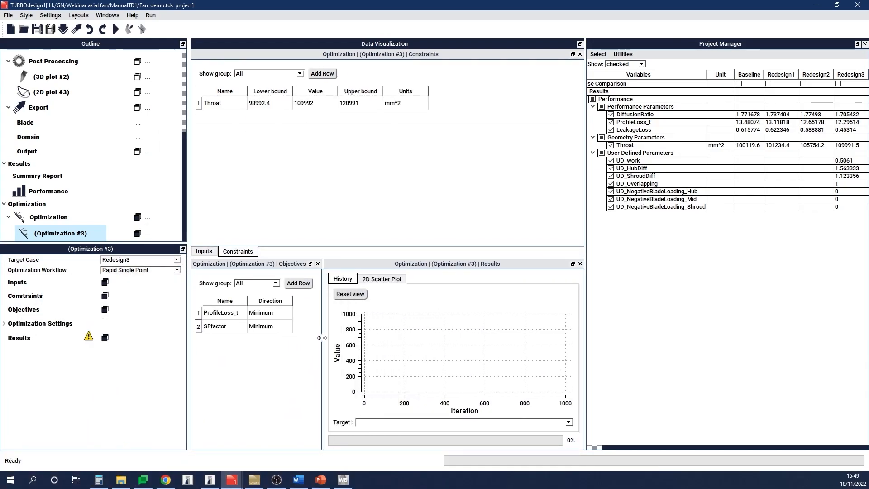
pyautogui.moveTo(386, 55); pyautogui.dragTo(554, 123)
pyautogui.moveTo(451, 159); pyautogui.dragTo(388, 160)
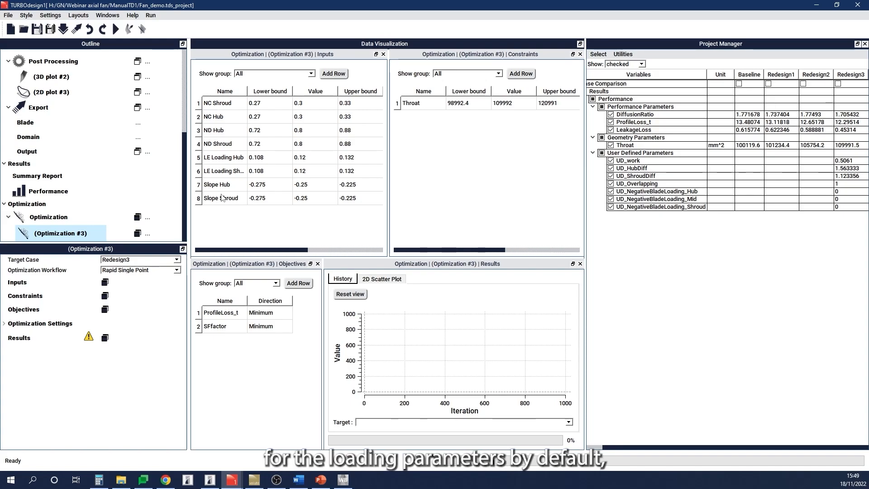
# Add the spanwise blade loading parameters rVt* Hub TE, rVt* Mid TE and rVt* Shroud TE as optimization inputs
pyautogui.click(327, 75)
pyautogui.click(326, 135)
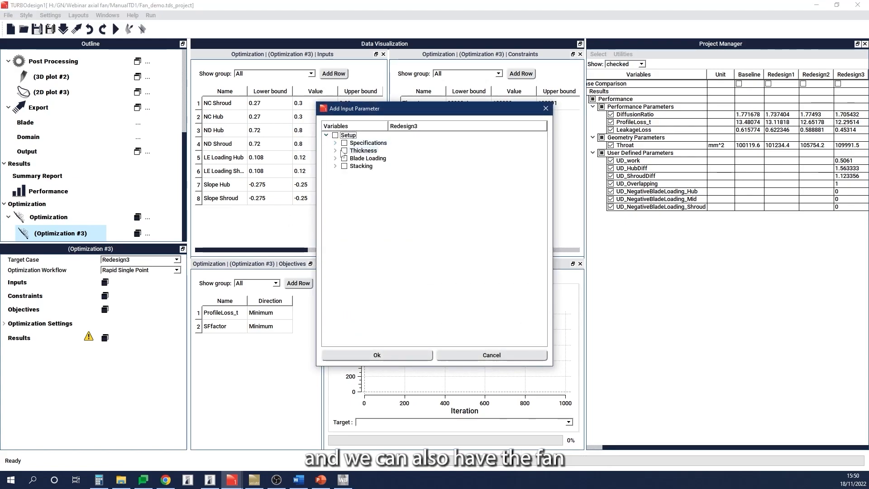
pyautogui.click(335, 158)
pyautogui.click(344, 166)
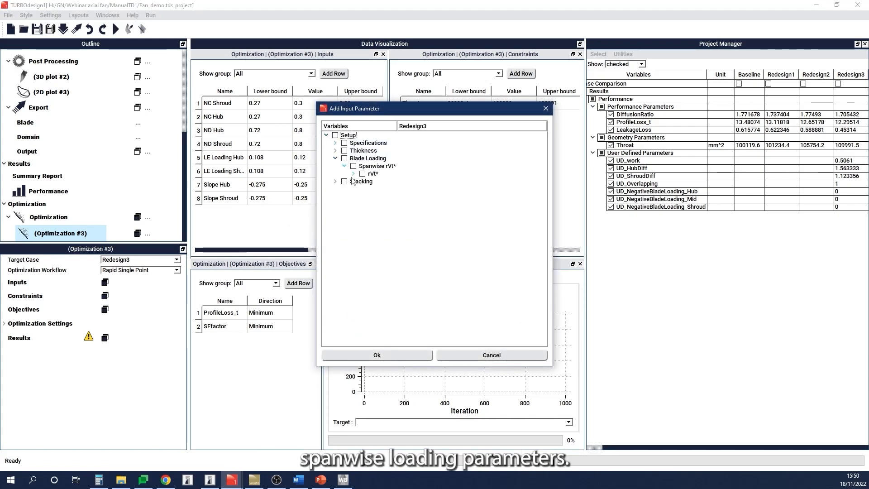
pyautogui.click(353, 174)
pyautogui.click(371, 188)
pyautogui.click(371, 204)
pyautogui.click(371, 220)
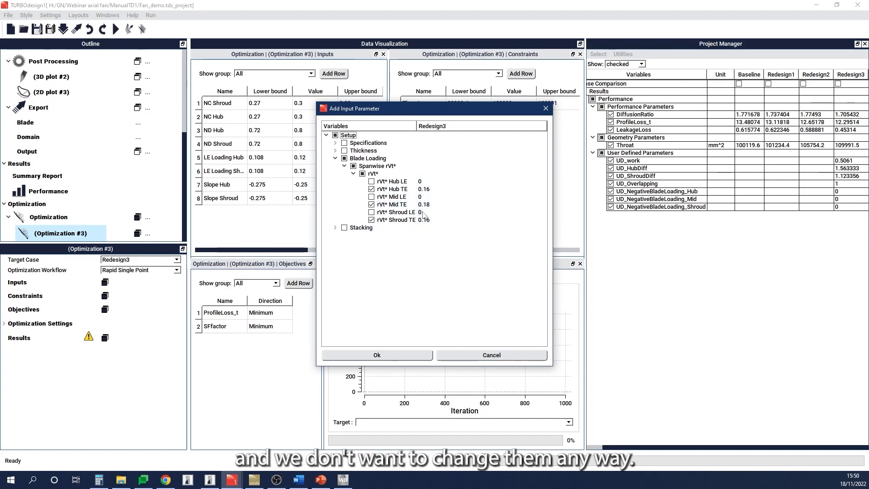
pyautogui.click(378, 355)
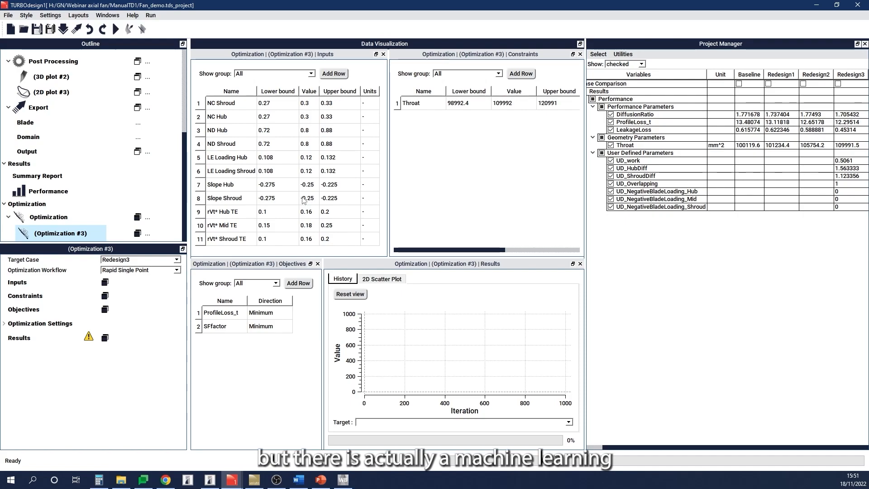
# Estimate the input ranges for Optimization #3 automatically
pyautogui.click(147, 233)
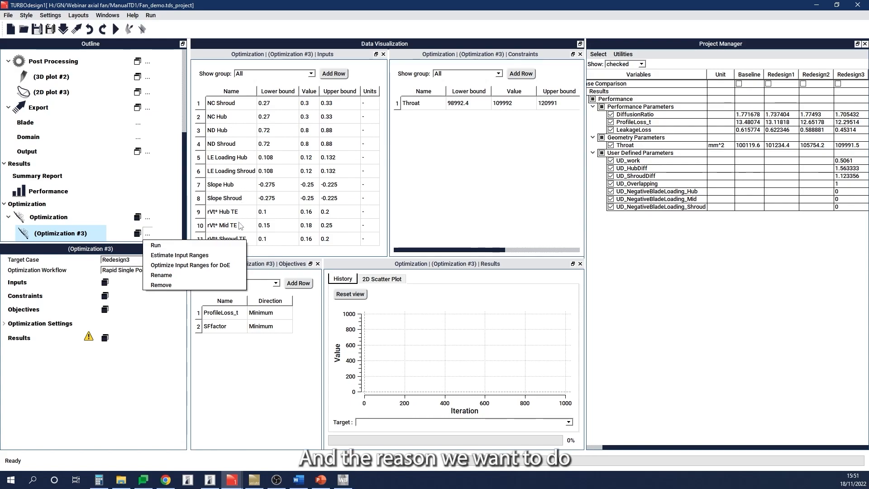
pyautogui.click(218, 256)
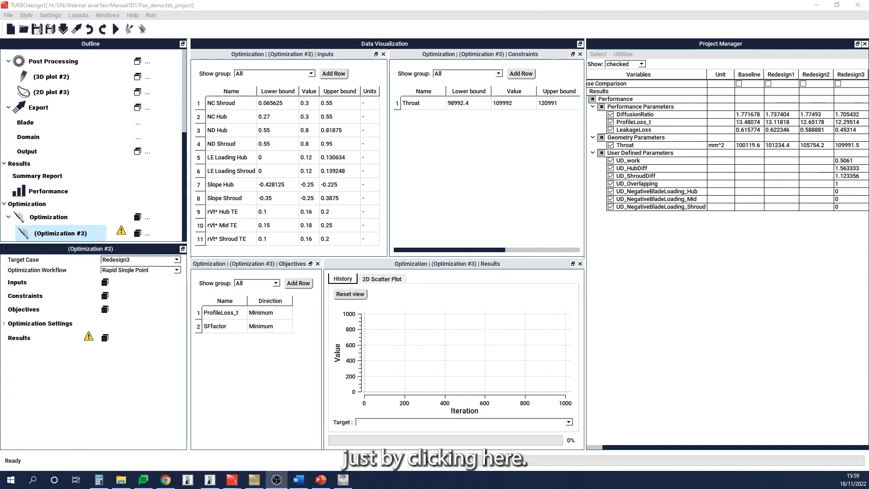
pyautogui.click(437, 183)
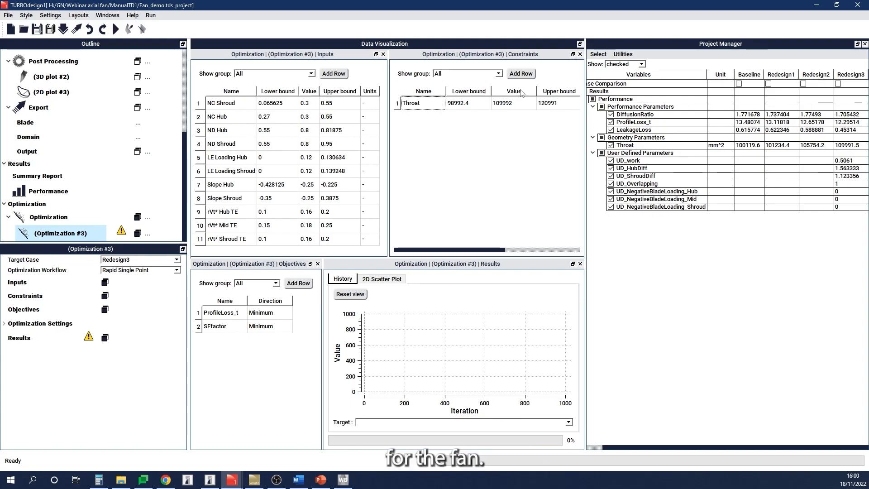
# Add the DiffusionRatio performance parameter as an optimization constraint
pyautogui.click(521, 73)
pyautogui.click(325, 135)
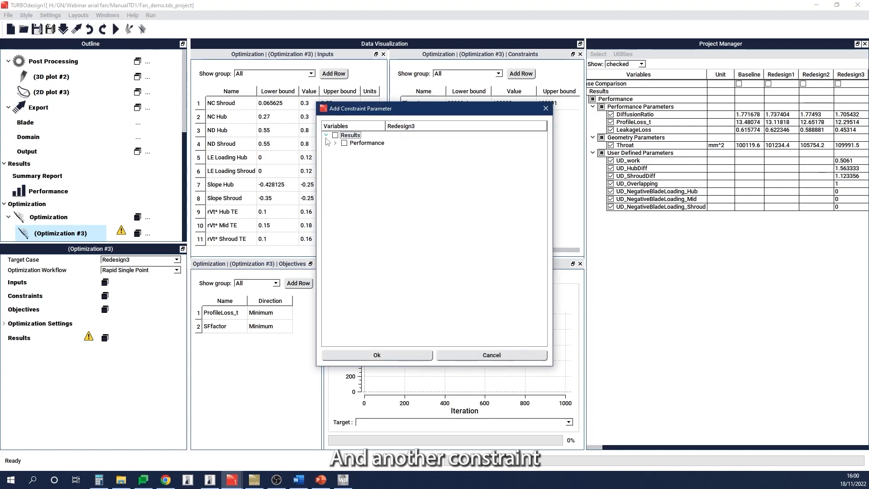
pyautogui.click(335, 143)
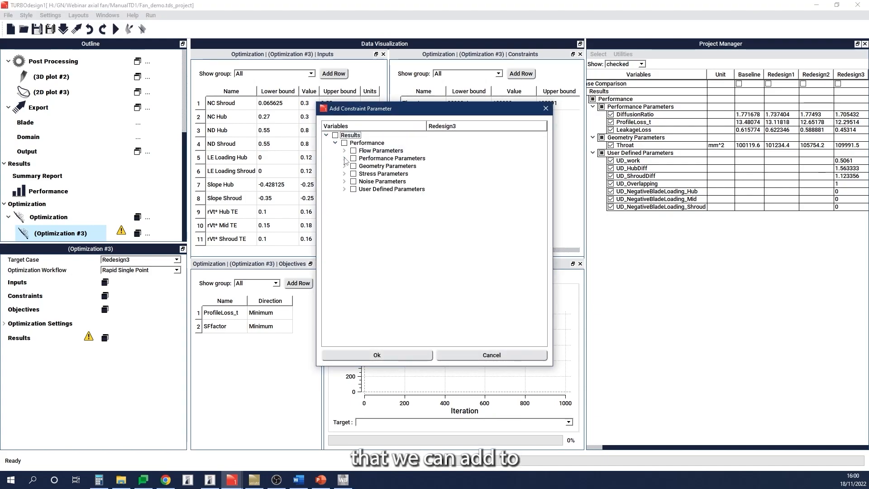
pyautogui.click(344, 158)
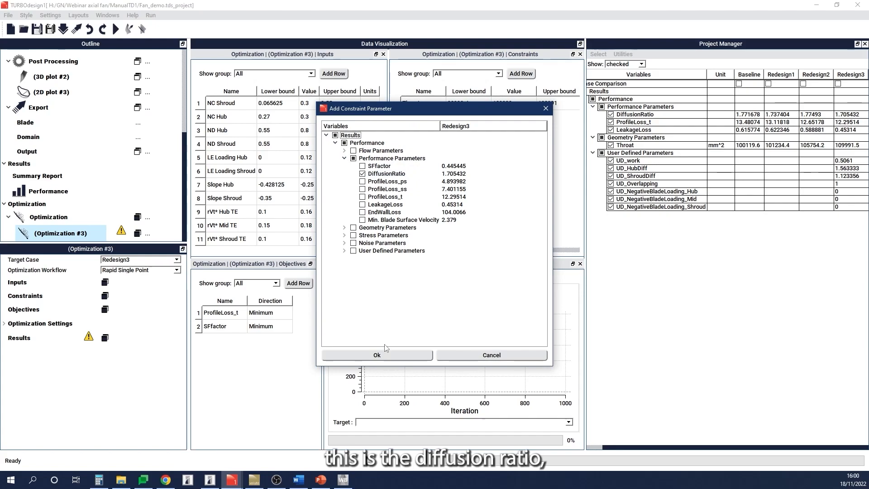
pyautogui.click(398, 355)
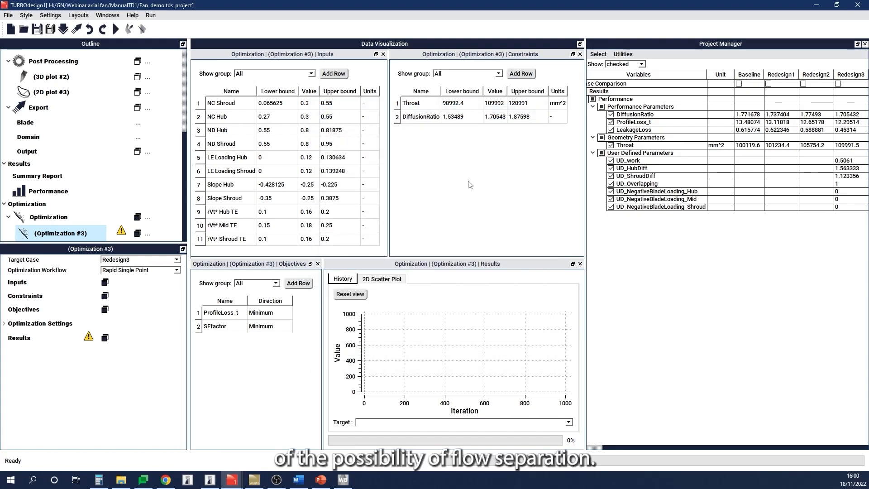
# Set the DiffusionRatio constraint's lower bound to 1.4 and upper bound to 1.71
pyautogui.doubleClick(472, 118)
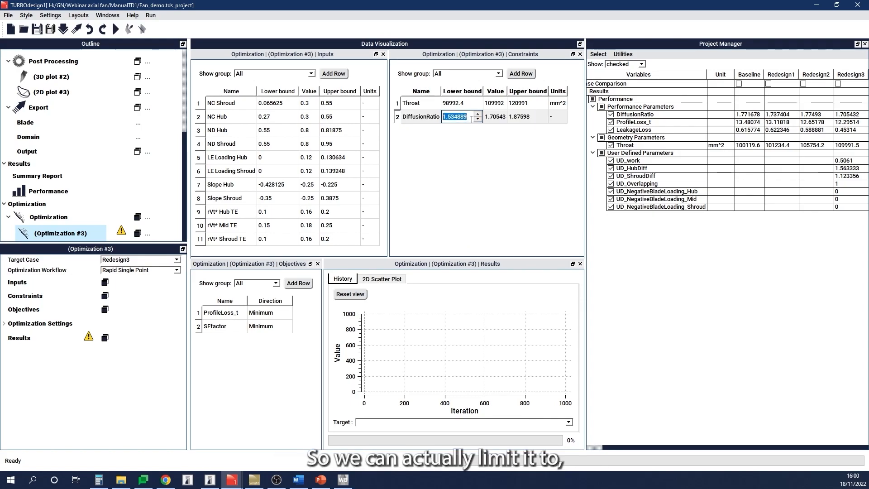
pyautogui.write('1.4')
pyautogui.doubleClick(525, 118)
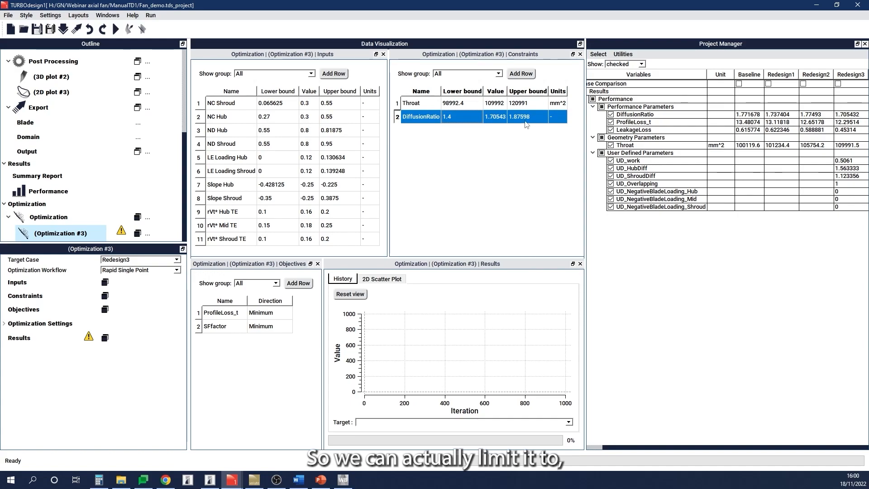
pyautogui.write('1.71')
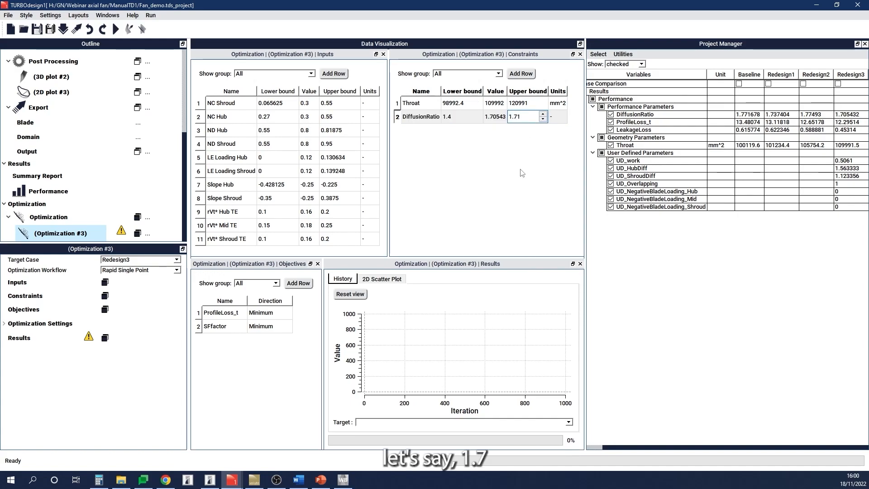
pyautogui.press('Return')
pyautogui.click(501, 147)
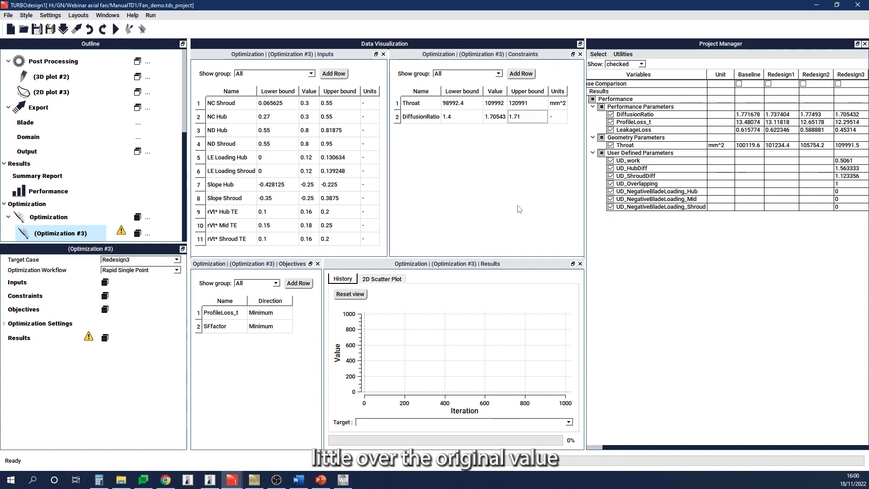
pyautogui.click(742, 288)
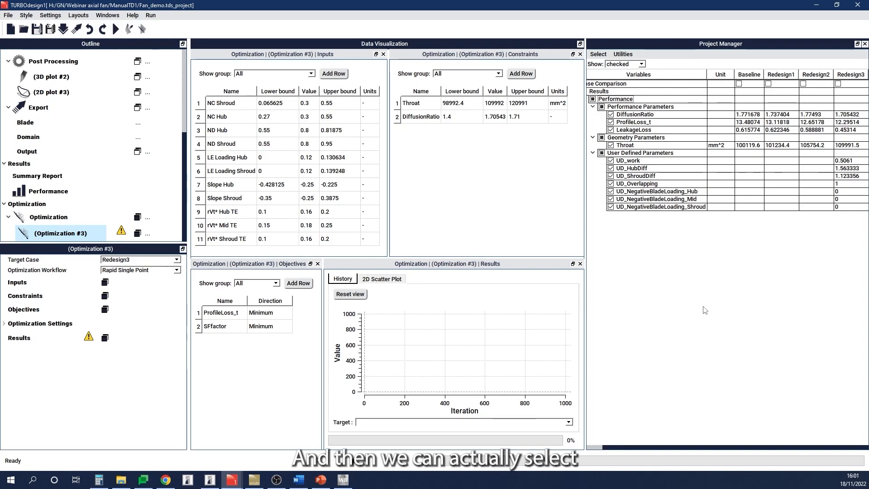
pyautogui.click(462, 161)
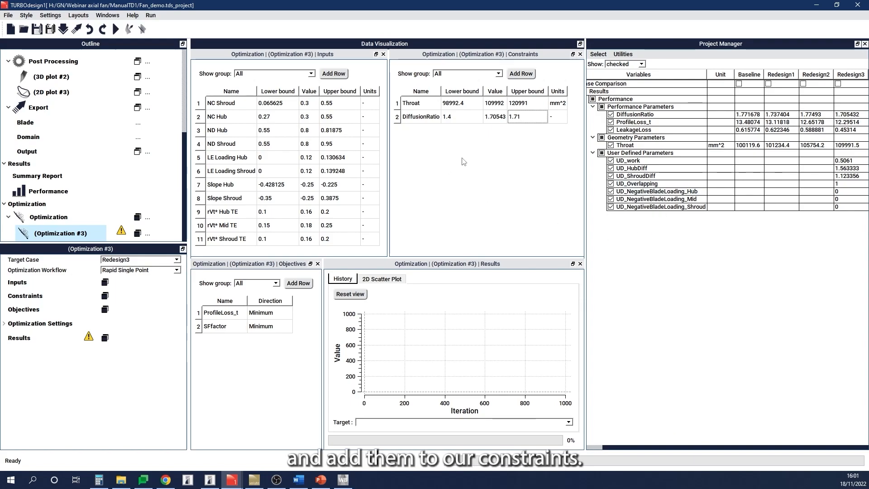
# Add the user-defined parameters UD_work, UD_Overlapping and UD_NegativeBladeLoading for Hub, Mid and Shroud as optimization constraints
pyautogui.click(521, 73)
pyautogui.click(325, 135)
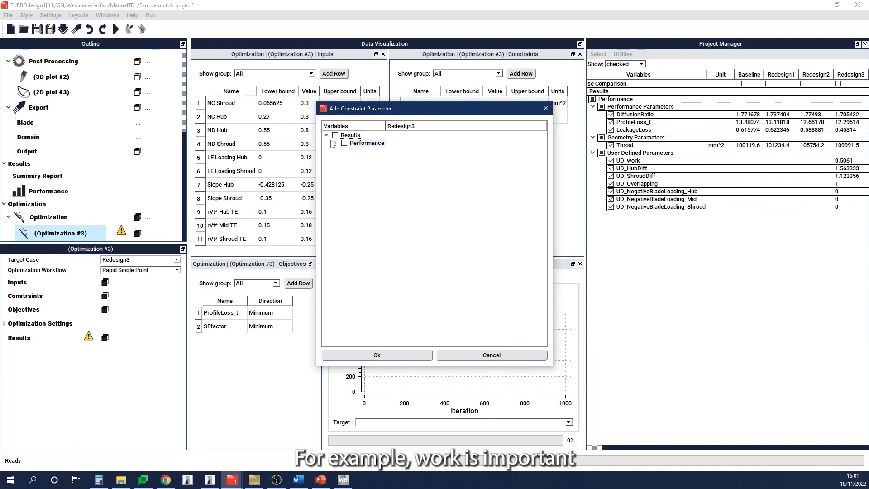
pyautogui.click(334, 143)
pyautogui.click(344, 189)
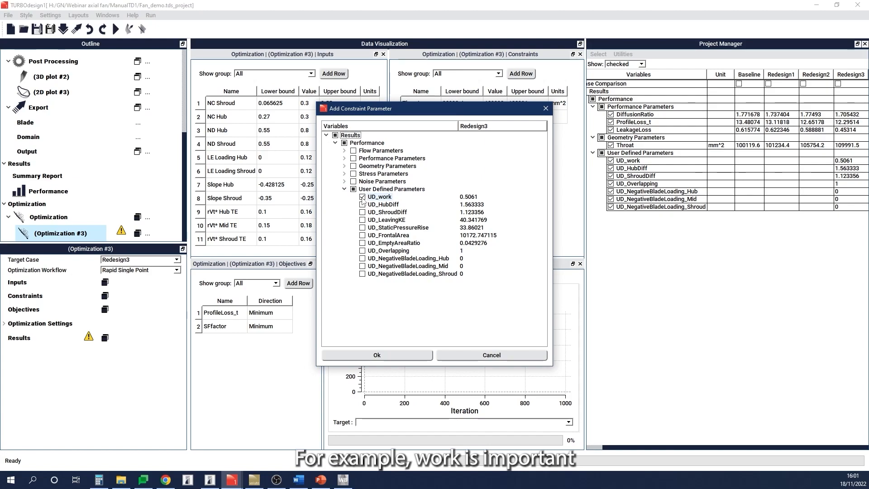
pyautogui.click(362, 258)
pyautogui.click(362, 266)
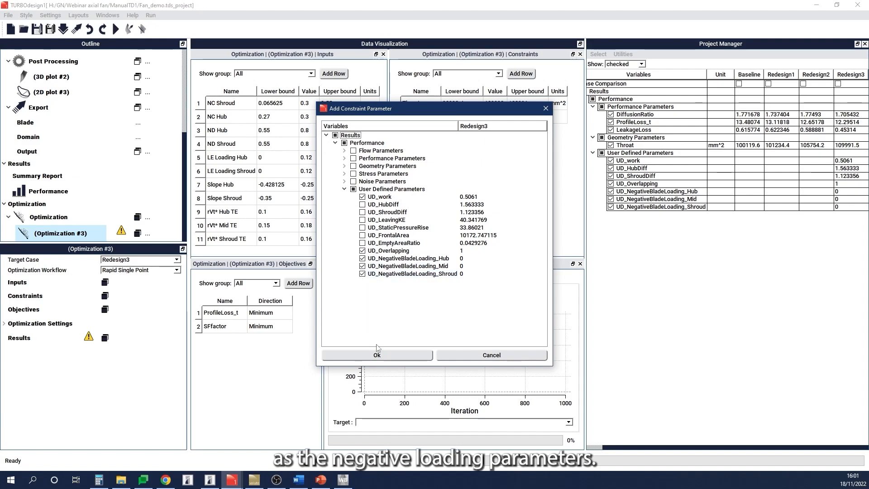
pyautogui.click(377, 356)
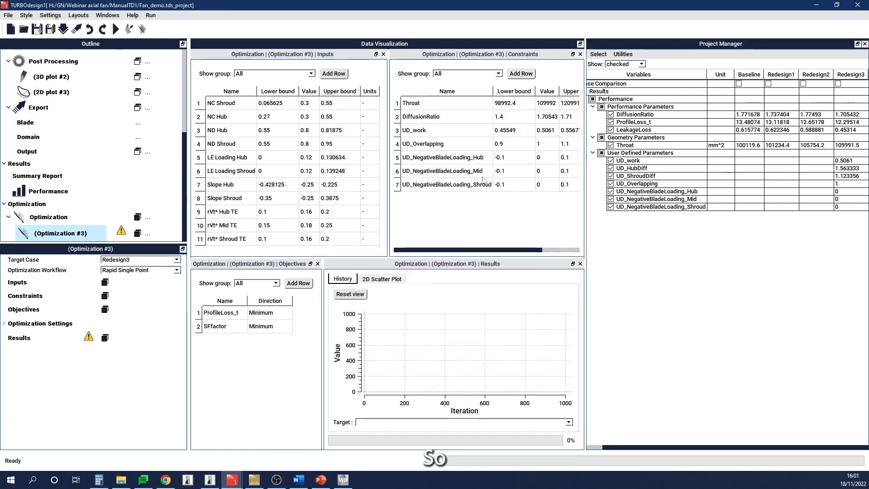
# Set the UD_work constraint's lower bound to 0.5 and upper bound to 0.51
pyautogui.doubleClick(520, 131)
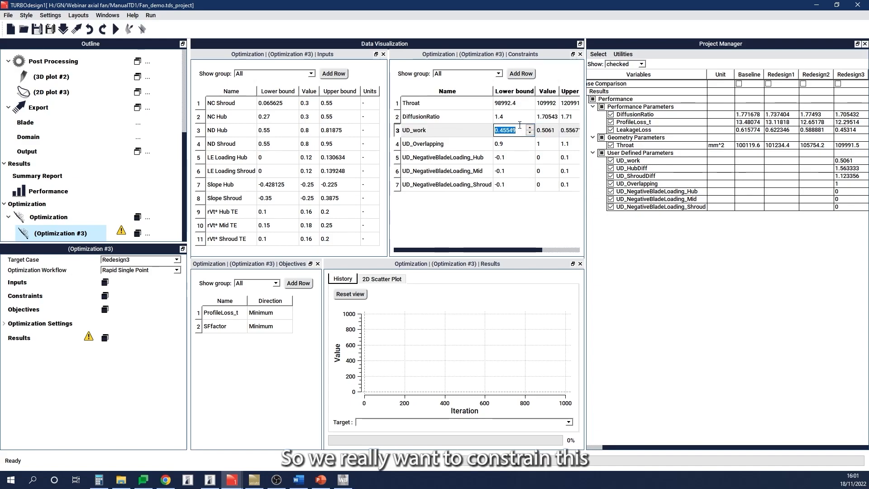
pyautogui.write('0.5')
pyautogui.doubleClick(570, 130)
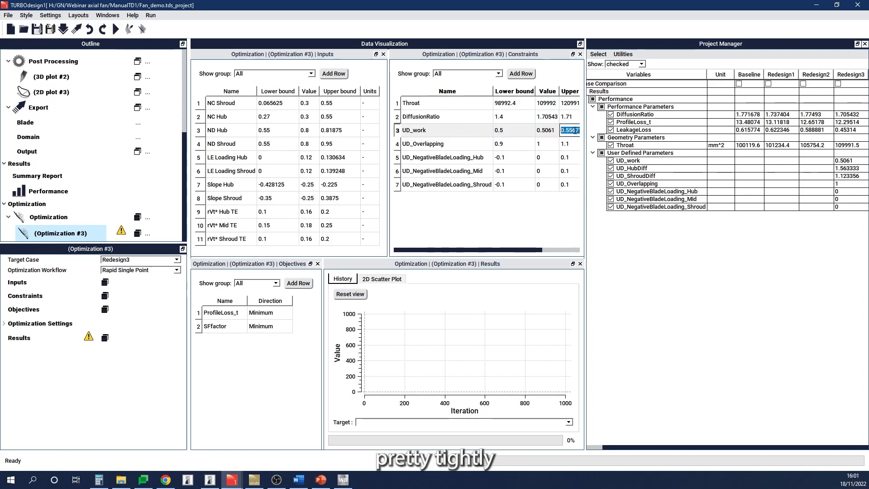
pyautogui.write('0.51')
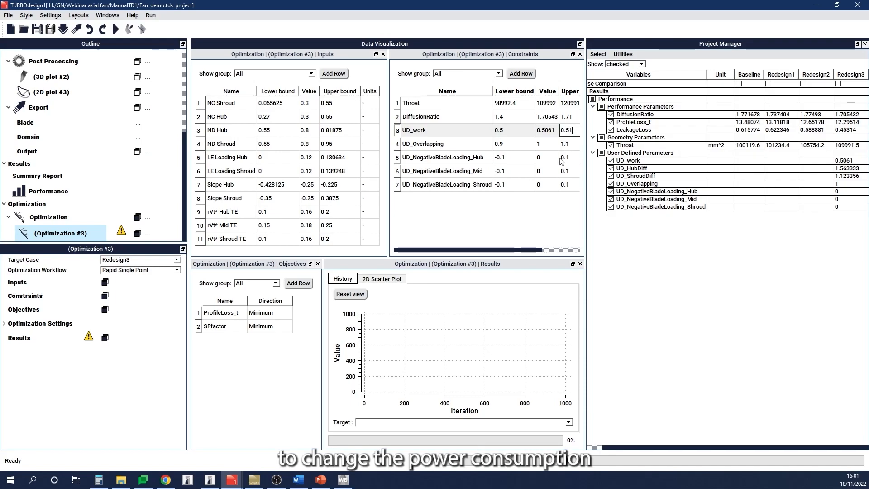
pyautogui.click(519, 218)
# Set the UD_Overlapping constraint's lower bound to 0 and upper bound to 0.1
pyautogui.doubleClick(520, 143)
pyautogui.write('0')
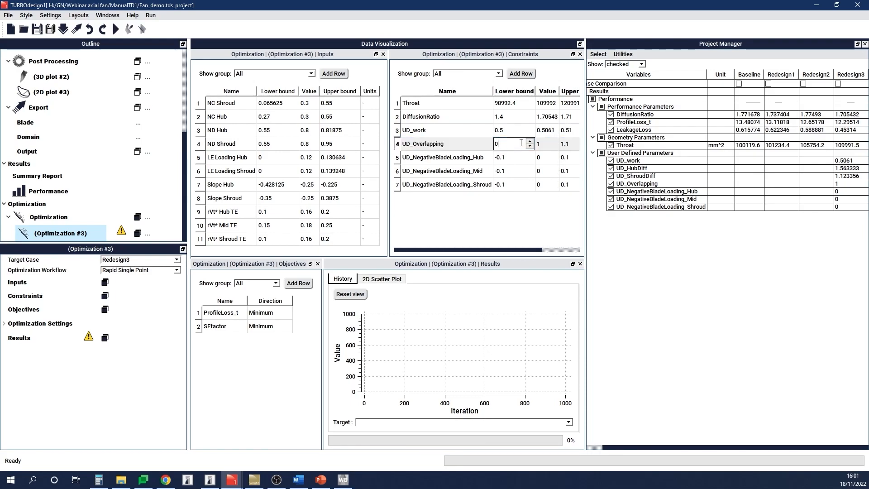
pyautogui.doubleClick(565, 146)
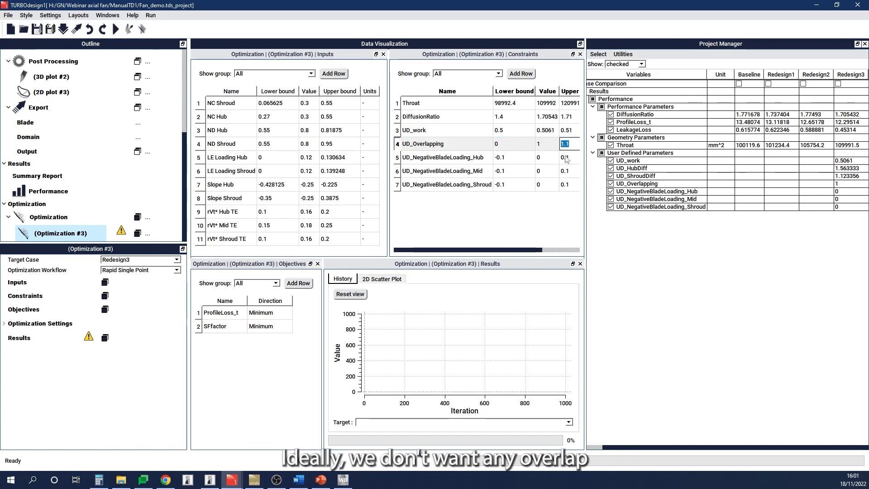
pyautogui.write('0.1')
pyautogui.press('Return')
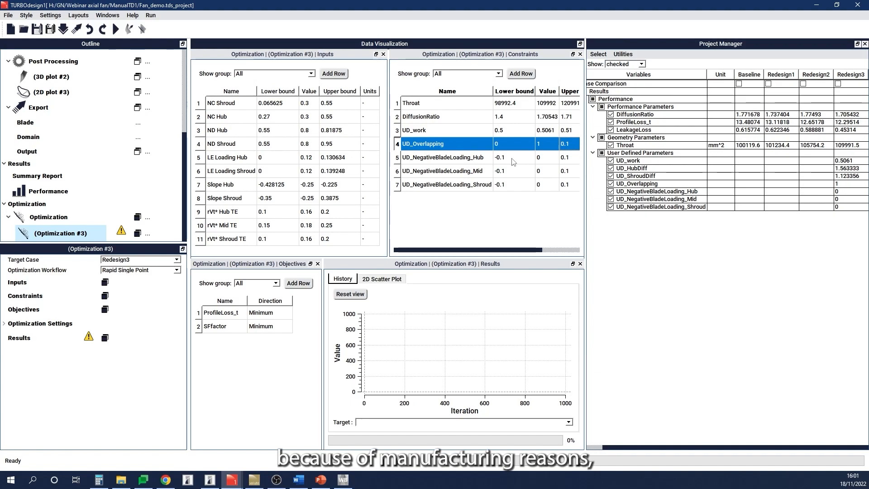
# Set the lower bounds of the UD_NegativeBladeLoading Hub, Mid and Shroud constraints to 0
pyautogui.doubleClick(513, 158)
pyautogui.write('0')
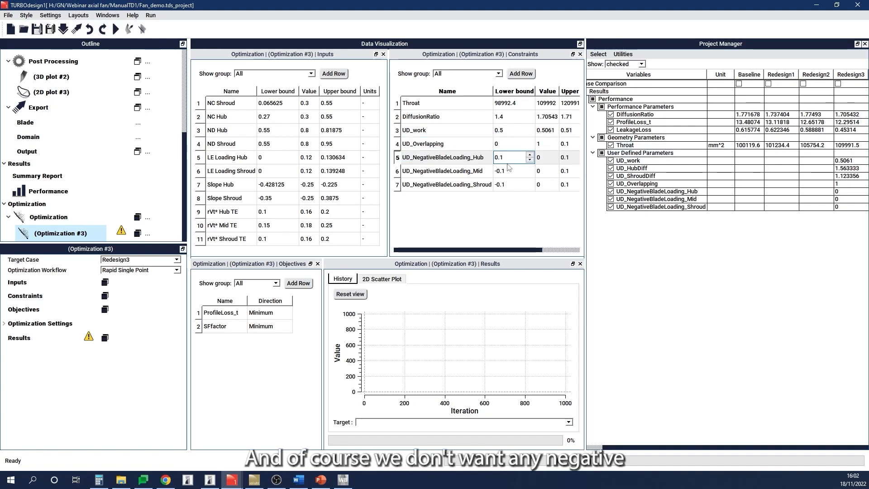
pyautogui.doubleClick(510, 171)
pyautogui.write('0')
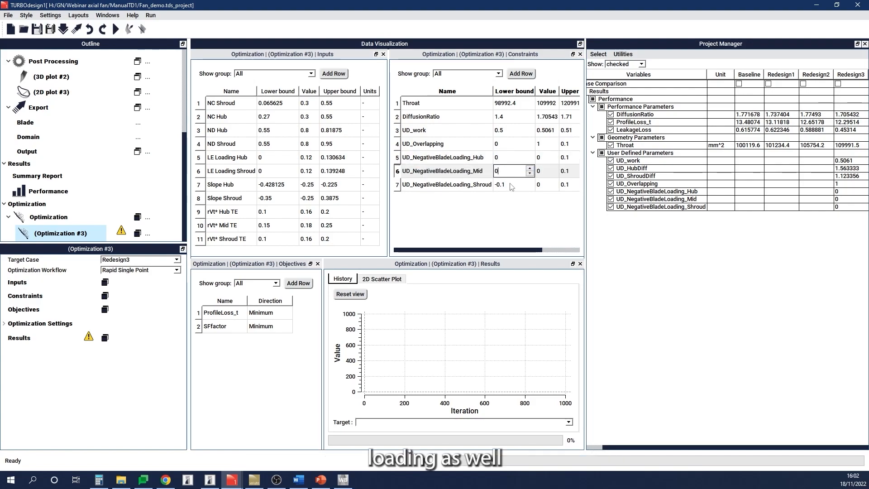
pyautogui.doubleClick(511, 184)
pyautogui.click(506, 235)
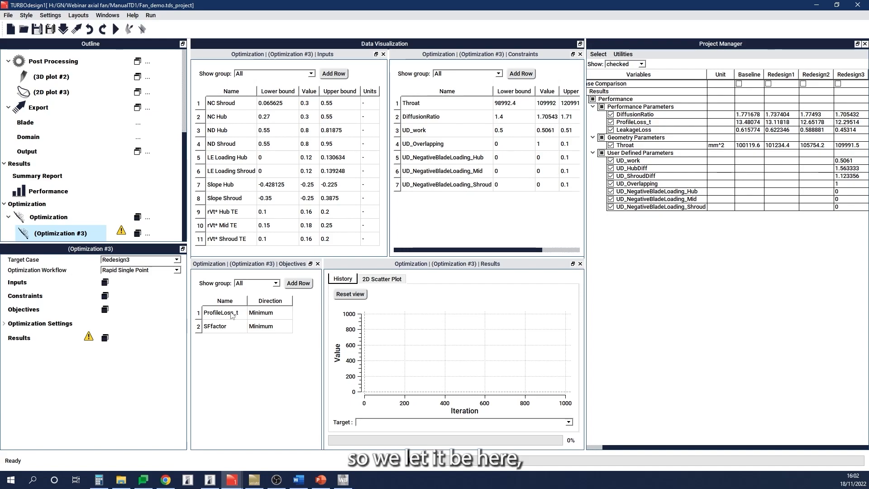
# Remove SFfactor from the optimization objectives
pyautogui.click(230, 327)
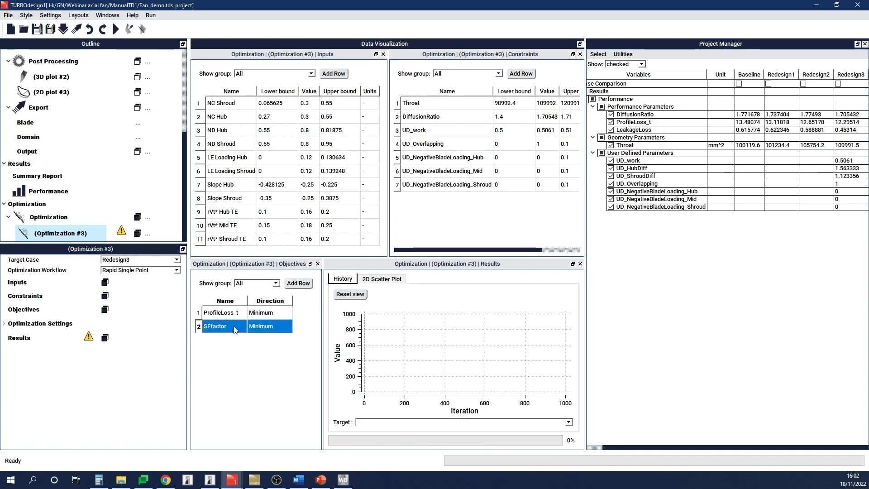
pyautogui.rightClick(235, 330)
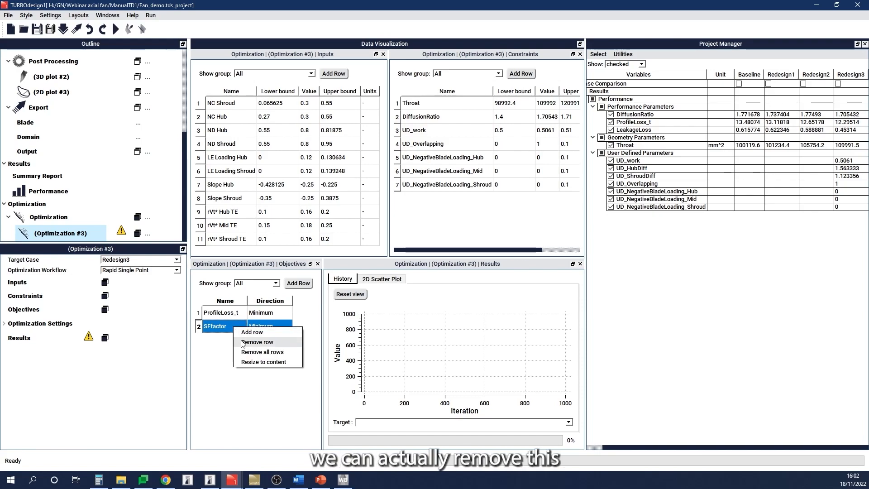
pyautogui.click(242, 343)
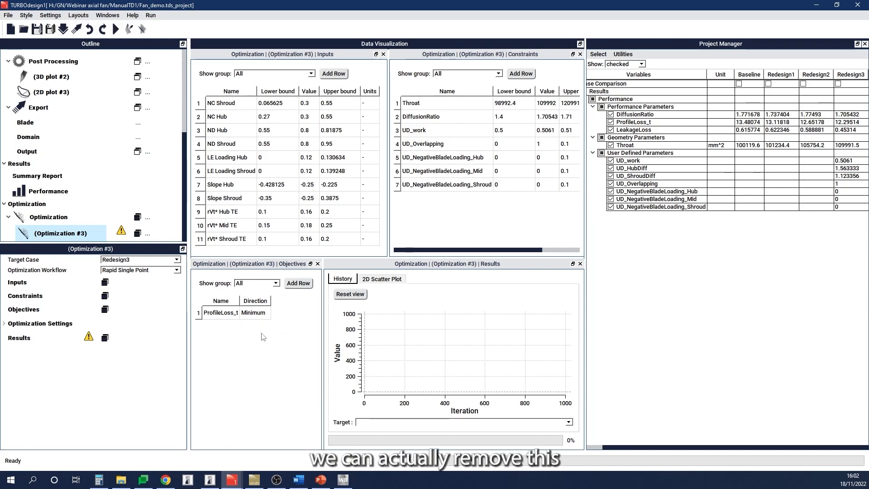
# Add the LeakageLoss performance parameter as an optimization objective with direction Minimum
pyautogui.click(296, 285)
pyautogui.click(326, 135)
pyautogui.click(335, 143)
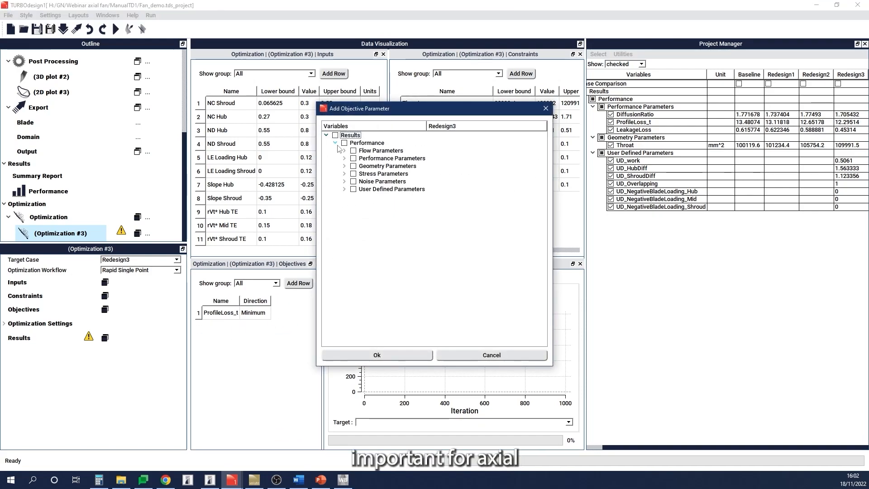
pyautogui.click(345, 151)
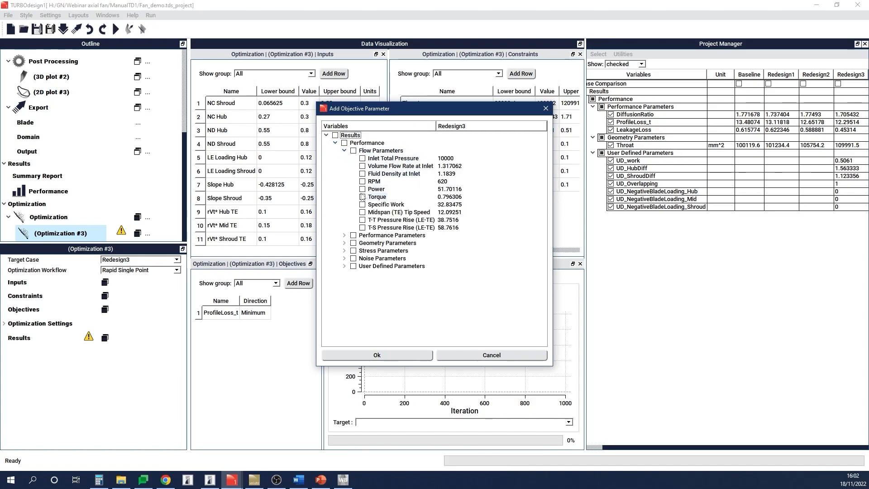
pyautogui.click(344, 150)
pyautogui.click(344, 158)
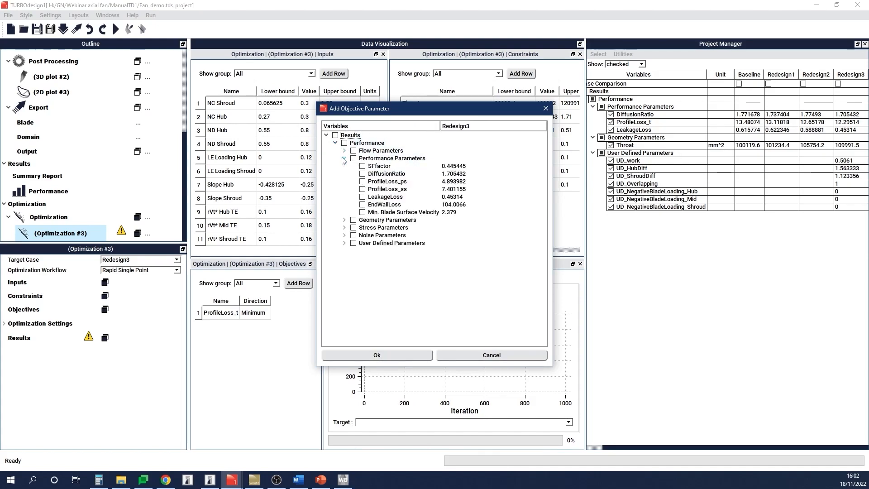
pyautogui.click(385, 355)
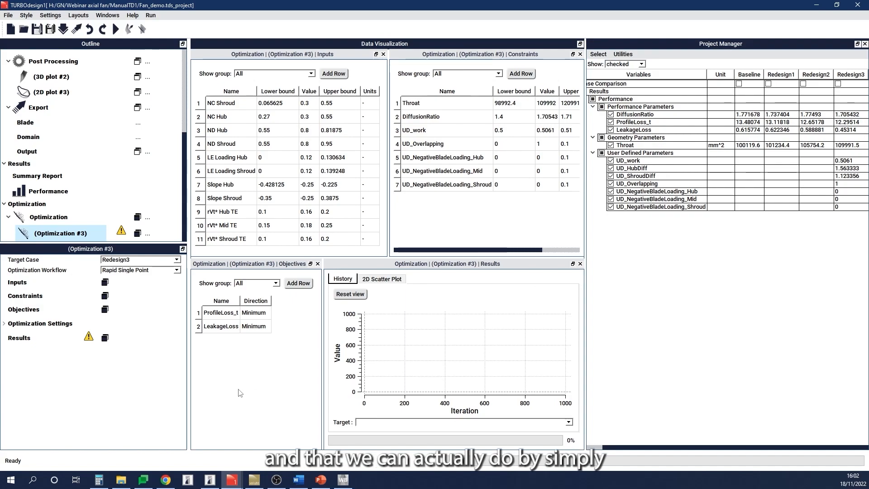
# Run Optimization #3 with the configured inputs, constraints and objectives
pyautogui.click(148, 234)
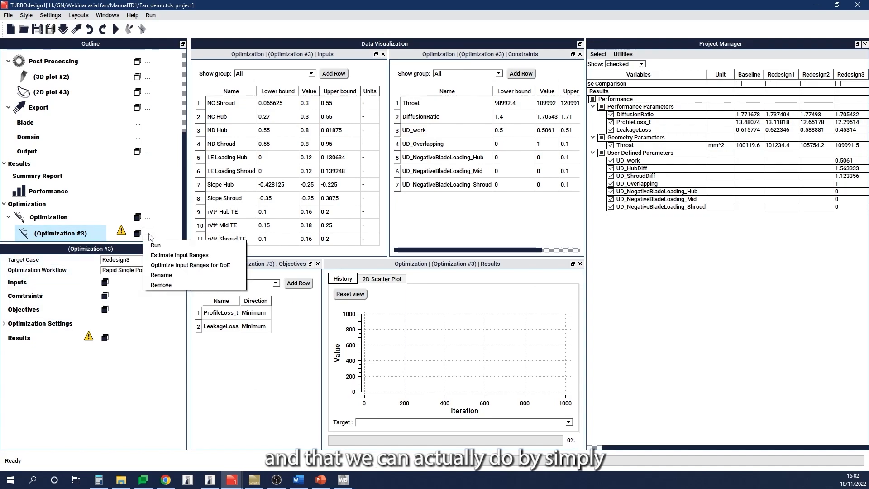
pyautogui.click(183, 248)
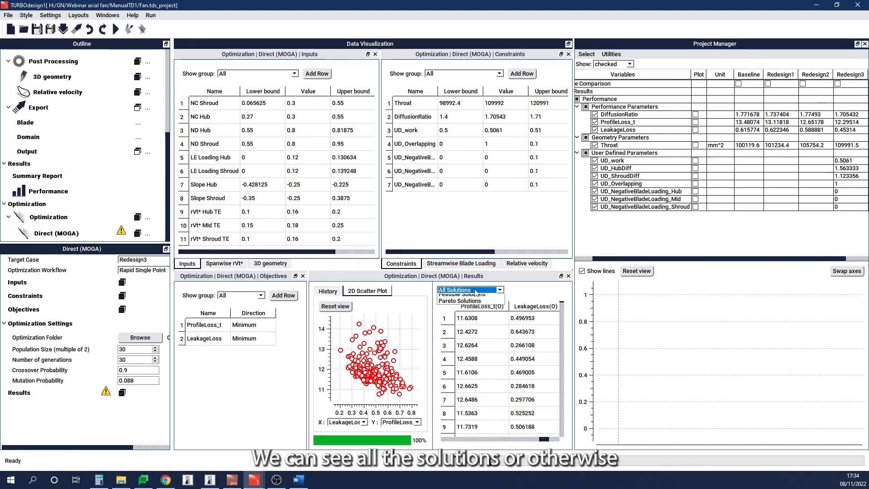
# Filter the optimization results by convergent solutions and by feasible solutions, examining the feasible points in the scatter plot
pyautogui.click(475, 304)
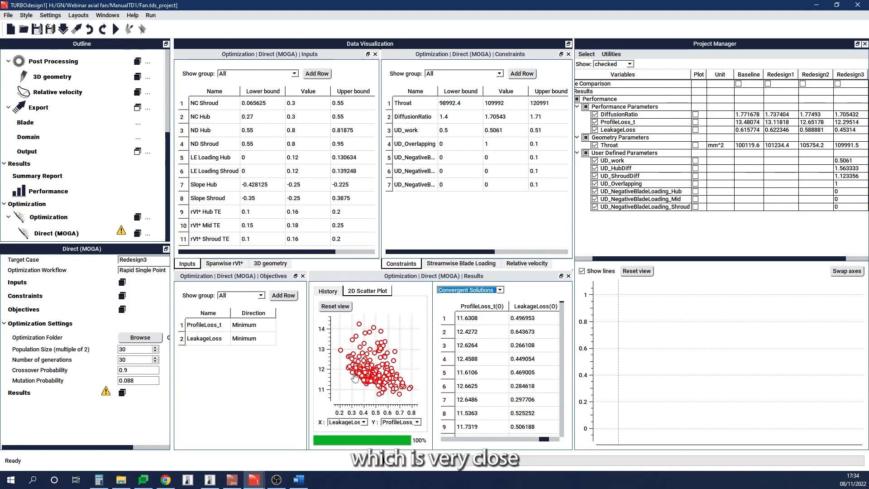
pyautogui.click(481, 292)
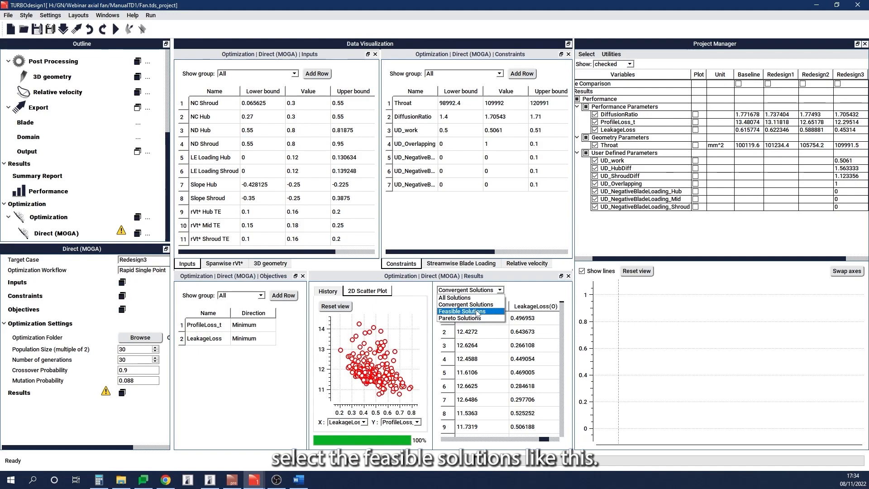
pyautogui.click(477, 312)
pyautogui.scroll(6, 367, 374)
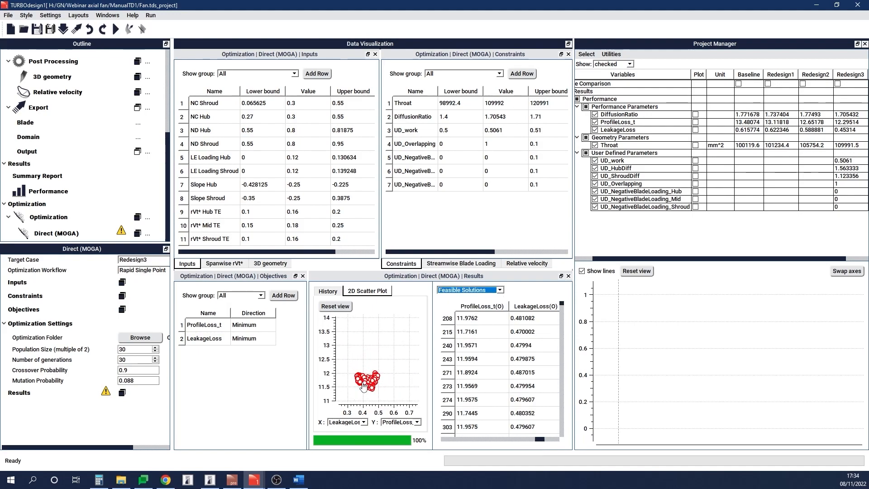
pyautogui.scroll(1, 385, 346)
pyautogui.moveTo(395, 328); pyautogui.dragTo(385, 339)
pyautogui.scroll(-1, 382, 341)
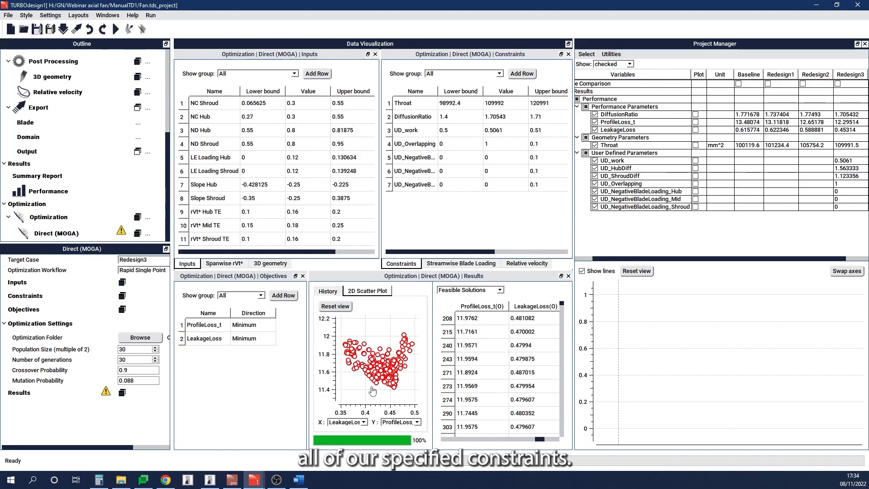
# Filter the results to Pareto solutions and analyze the Pareto design with the lowest ProfileLoss_t, case 825
pyautogui.click(478, 294)
pyautogui.click(471, 319)
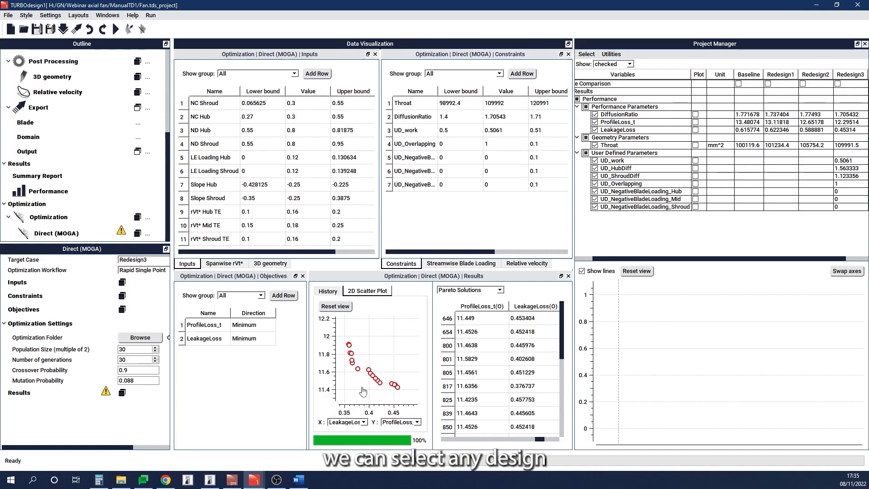
pyautogui.click(398, 388)
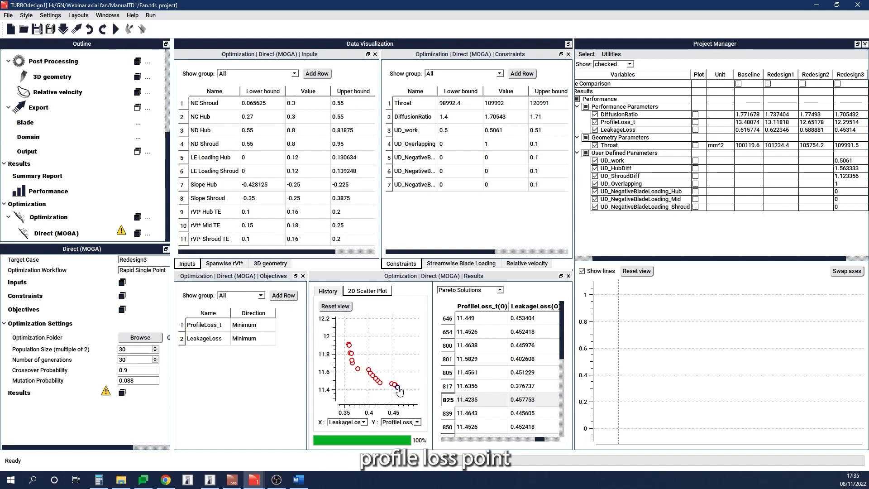
pyautogui.rightClick(491, 400)
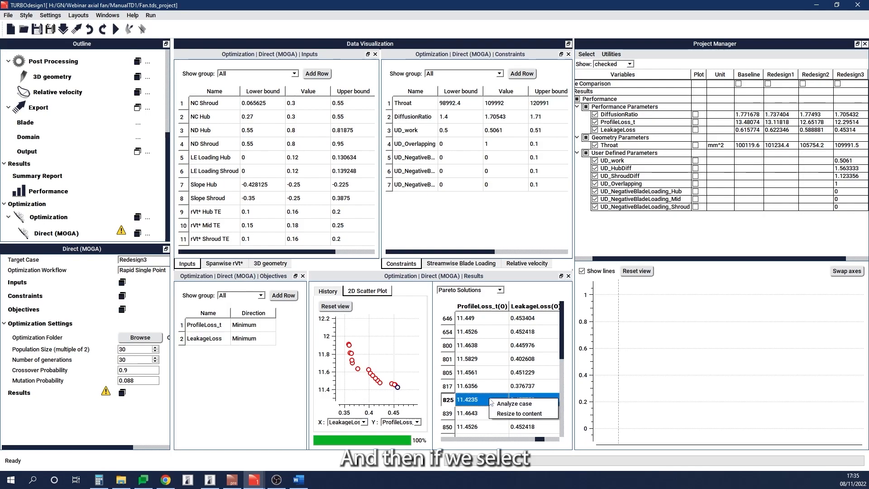
pyautogui.click(538, 404)
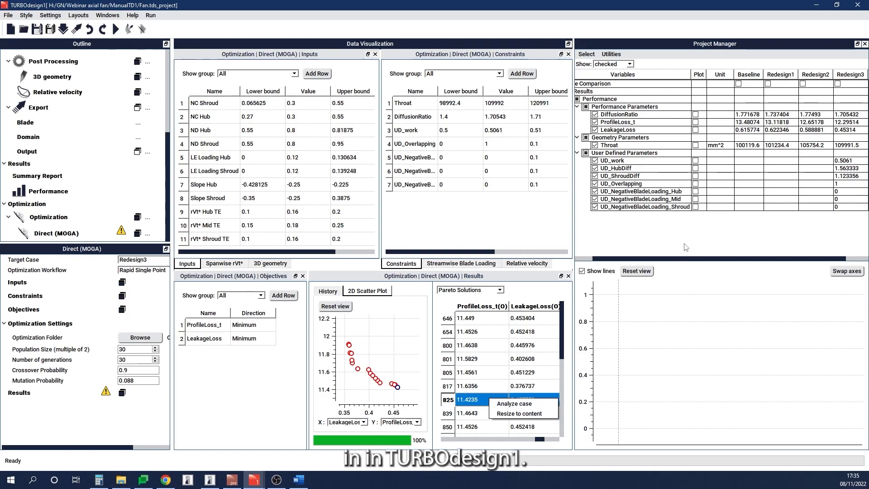
# Compare the Optima case's performance, throat and user-defined parameters with those of the earlier designs
pyautogui.moveTo(712, 259); pyautogui.dragTo(737, 260)
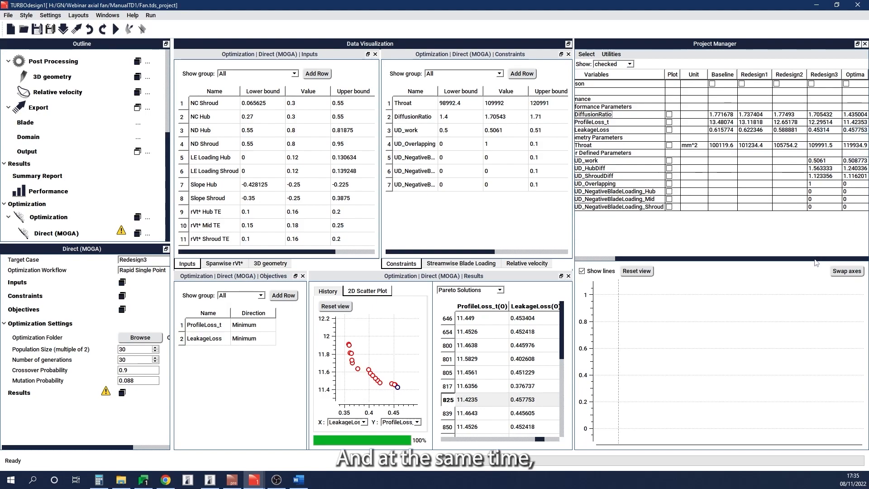
pyautogui.moveTo(806, 260); pyautogui.dragTo(802, 260)
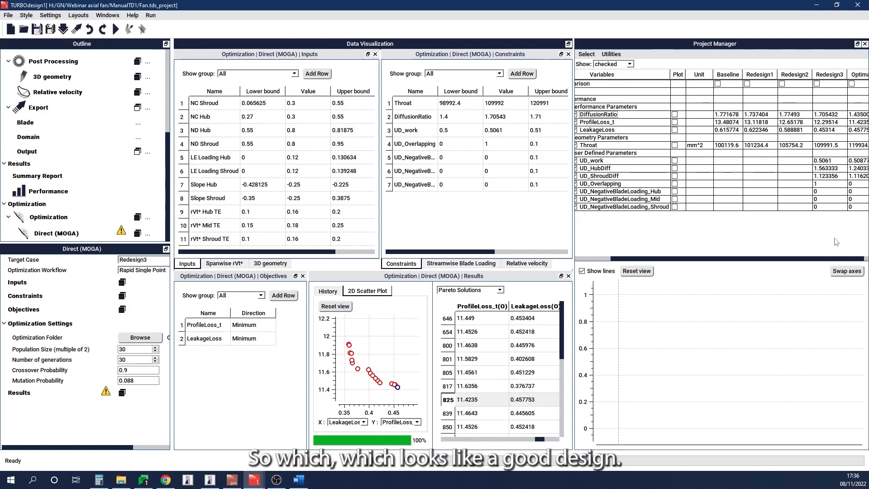
pyautogui.hscroll(1, 827, 259)
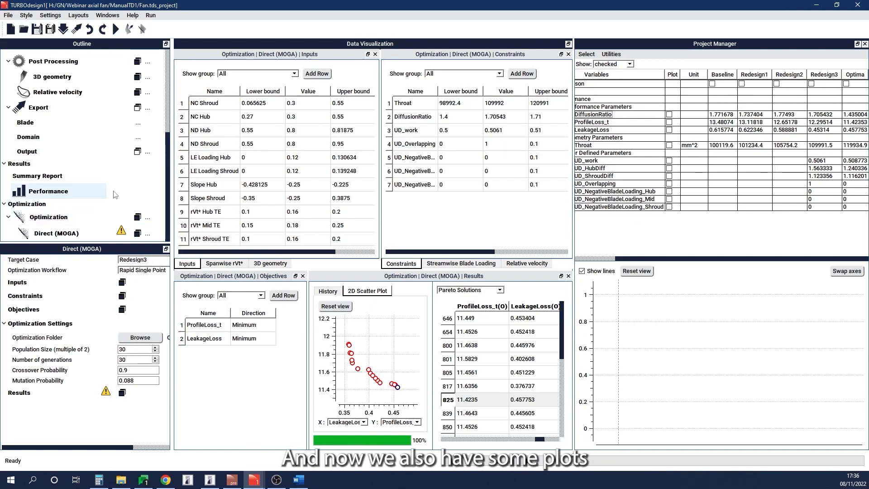
# Show the optimized fan's 3D geometry with Redesign3 as the comparison case and combine both in one plot
pyautogui.click(79, 81)
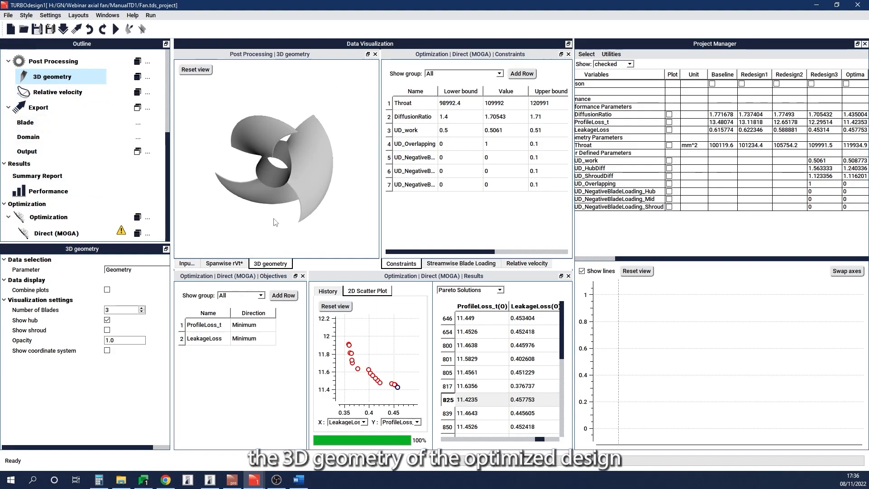
pyautogui.moveTo(298, 171); pyautogui.dragTo(274, 161)
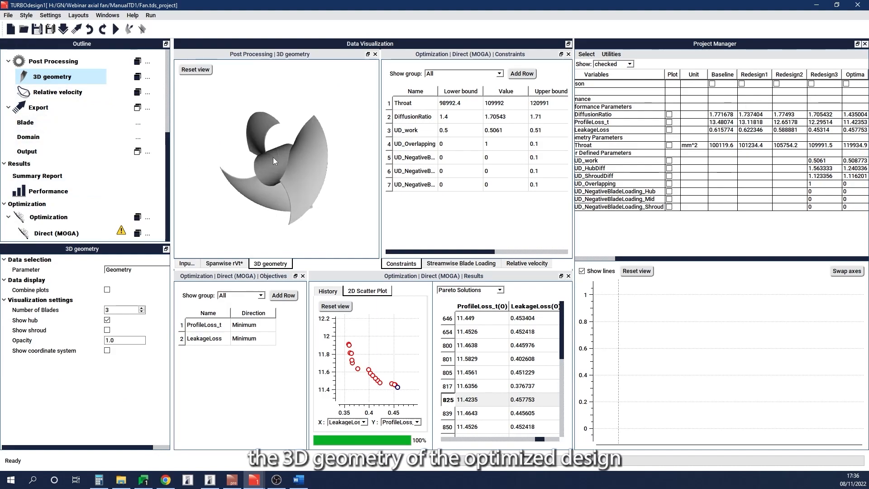
pyautogui.click(812, 83)
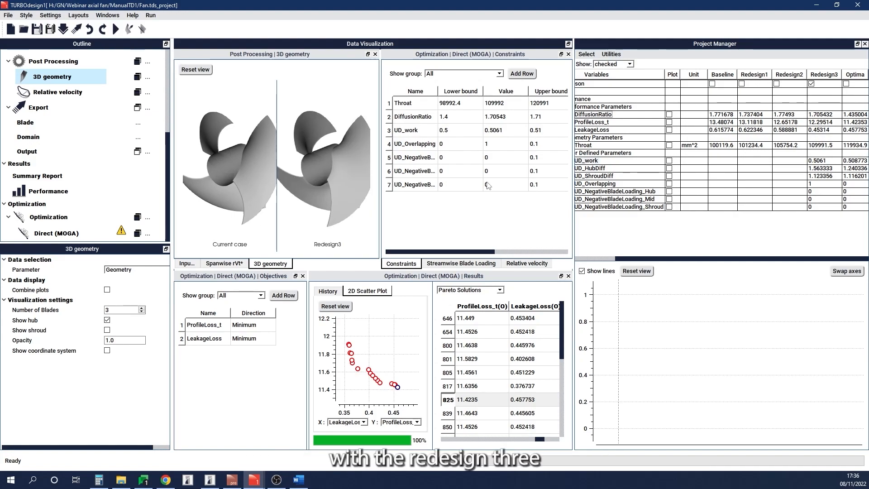
pyautogui.click(107, 290)
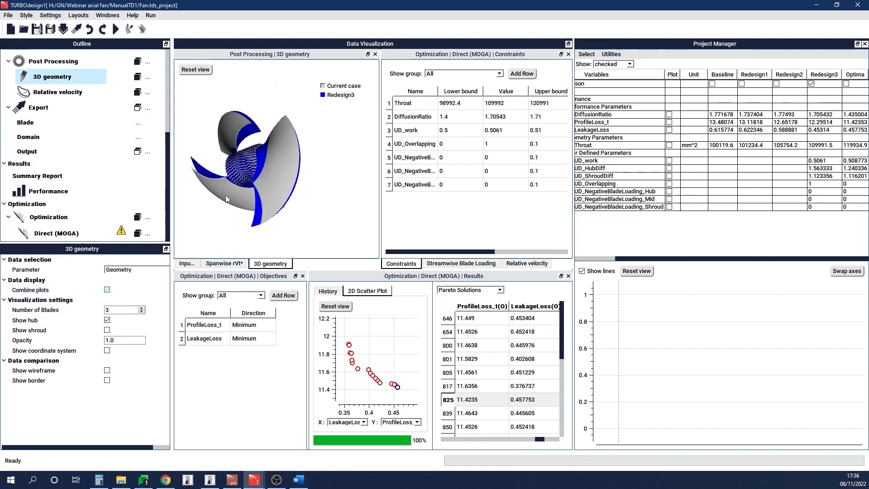
pyautogui.moveTo(259, 172); pyautogui.dragTo(283, 185)
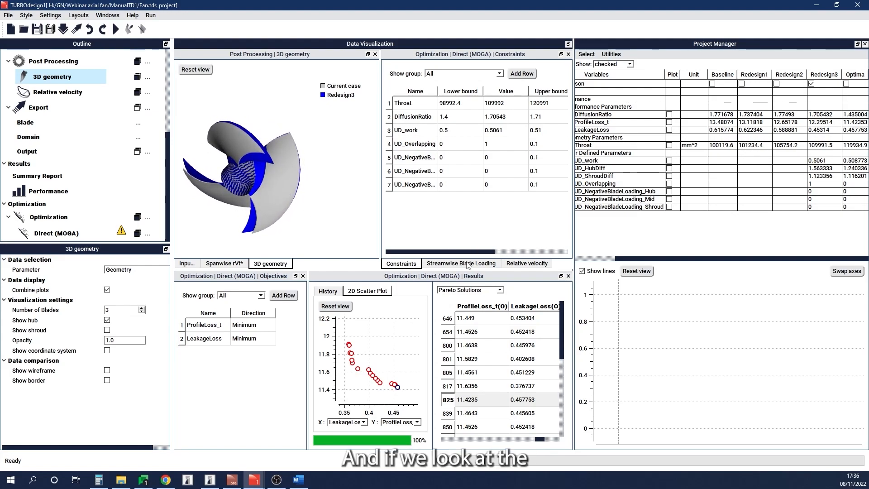
# Examine the relative velocity, spanwise rVt* and streamwise blade loading curves of the optimized design against Redesign3
pyautogui.click(534, 265)
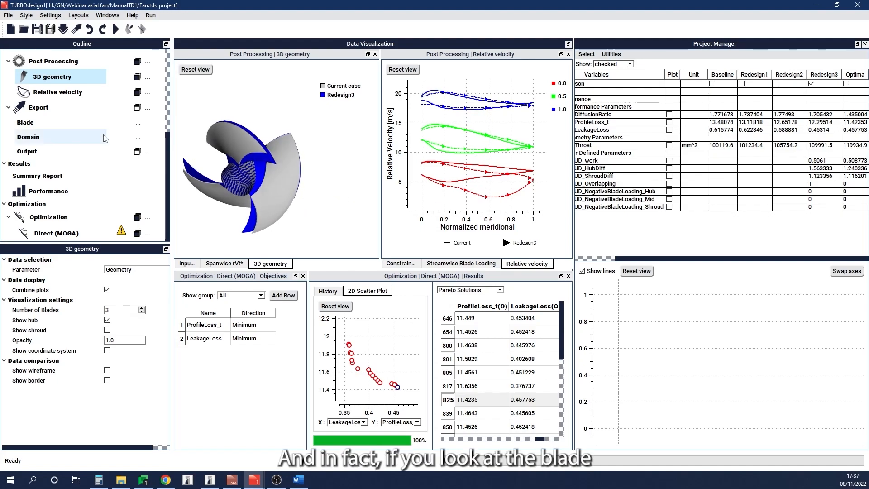
pyautogui.scroll(3, 113, 141)
pyautogui.click(62, 73)
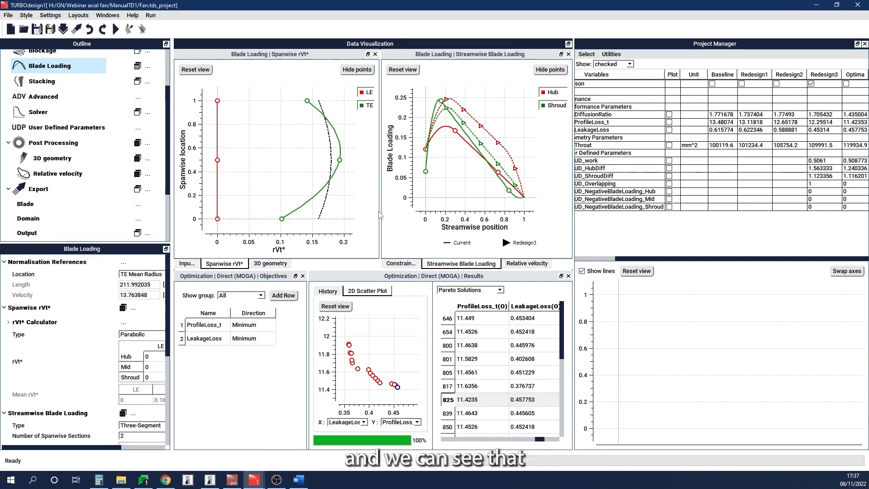
pyautogui.moveTo(380, 215); pyautogui.dragTo(361, 215)
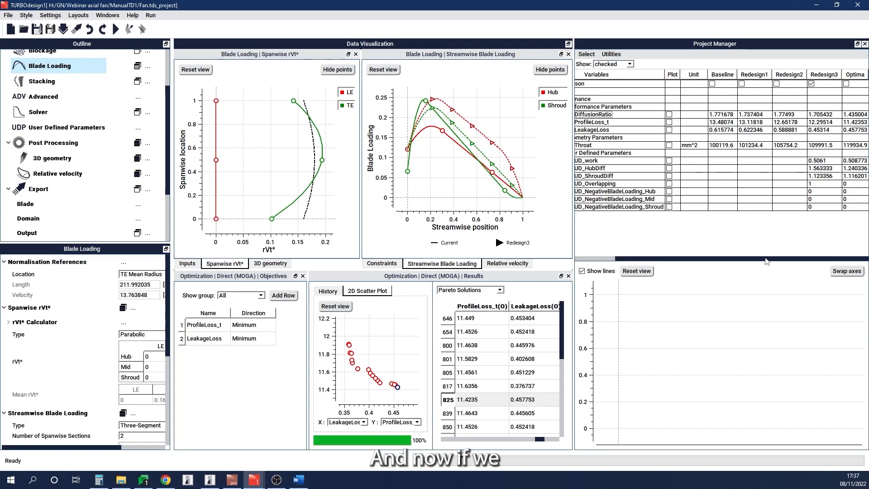
# Plot ProfileLoss_t across all design cases, and replace it with a DiffusionRatio plot
pyautogui.moveTo(764, 262); pyautogui.dragTo(759, 263)
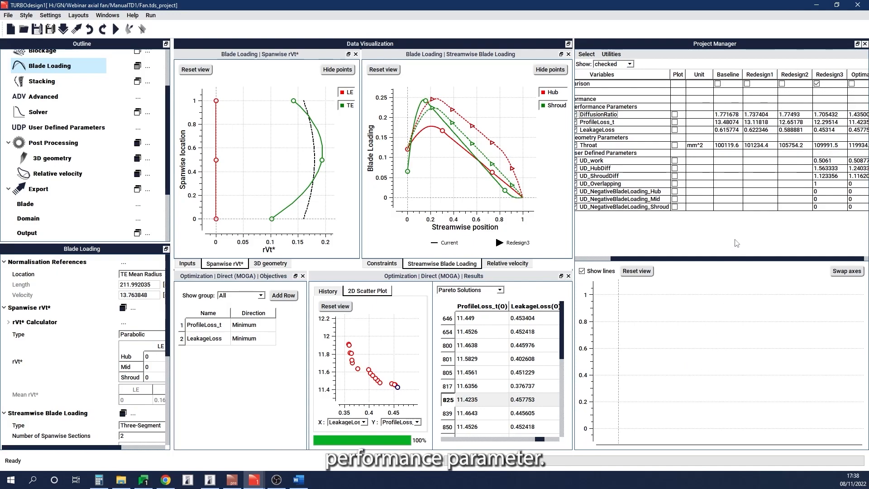
pyautogui.click(674, 122)
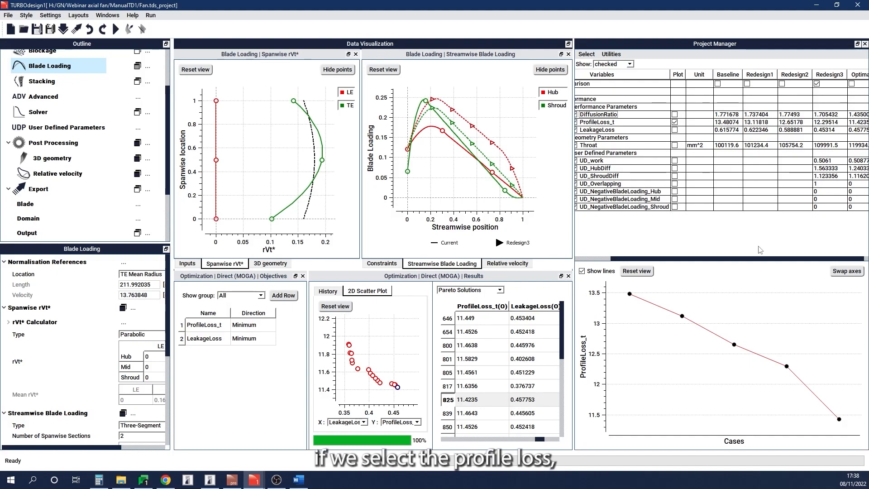
pyautogui.moveTo(841, 423)
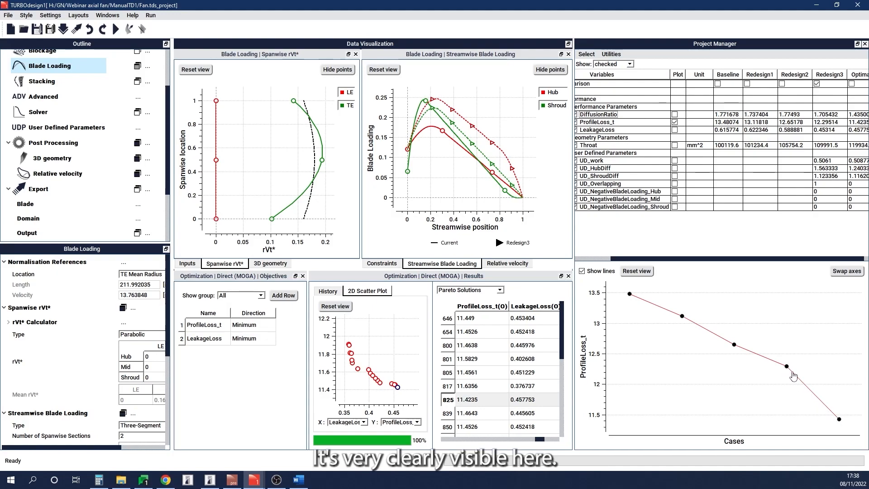
pyautogui.click(675, 122)
pyautogui.click(675, 115)
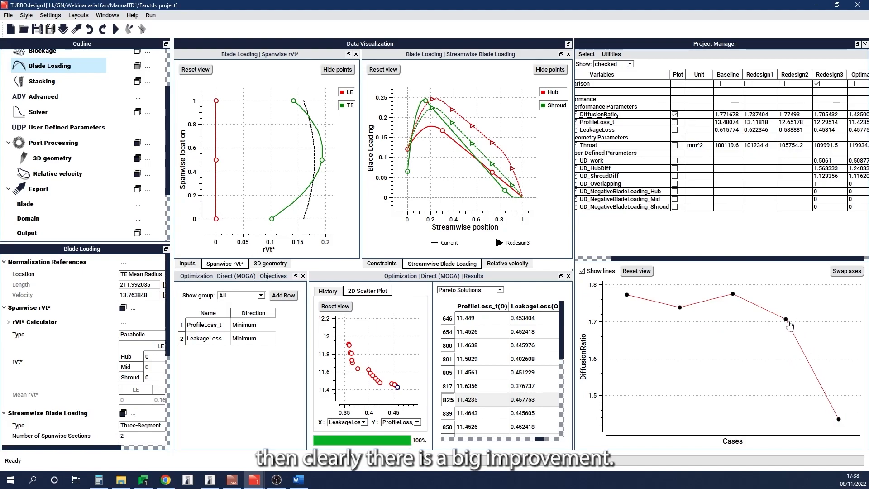
# Replace the DiffusionRatio plot with LeakageLoss across all cases and inspect the Optima point
pyautogui.click(674, 115)
pyautogui.click(674, 130)
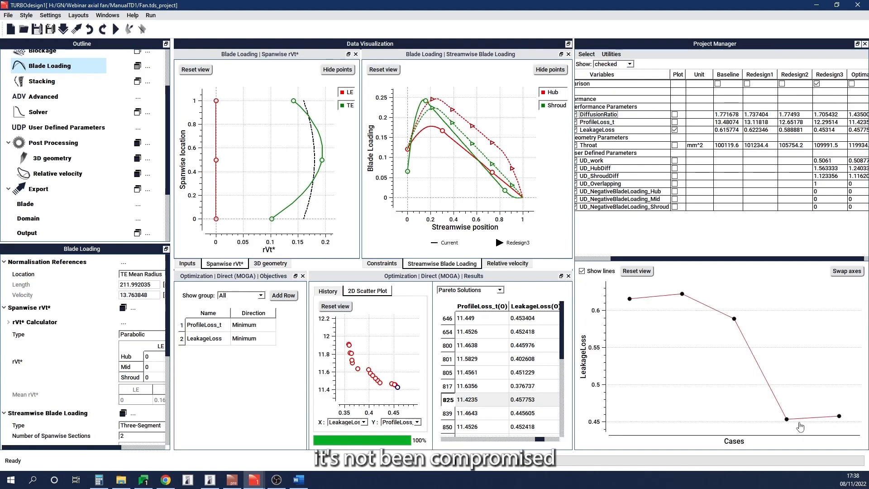
pyautogui.moveTo(841, 419)
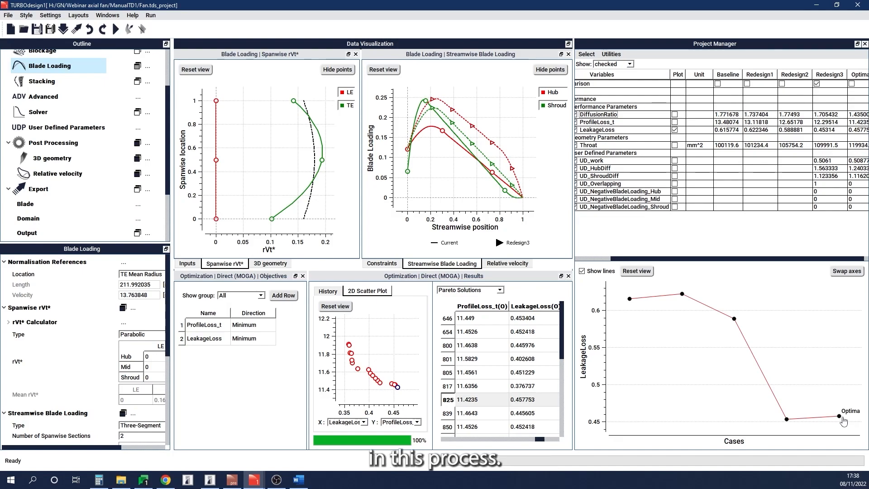
# Switch the case comparison plot from LeakageLoss back to ProfileLoss_t and bring the Optima values into view
pyautogui.click(675, 130)
pyautogui.click(675, 123)
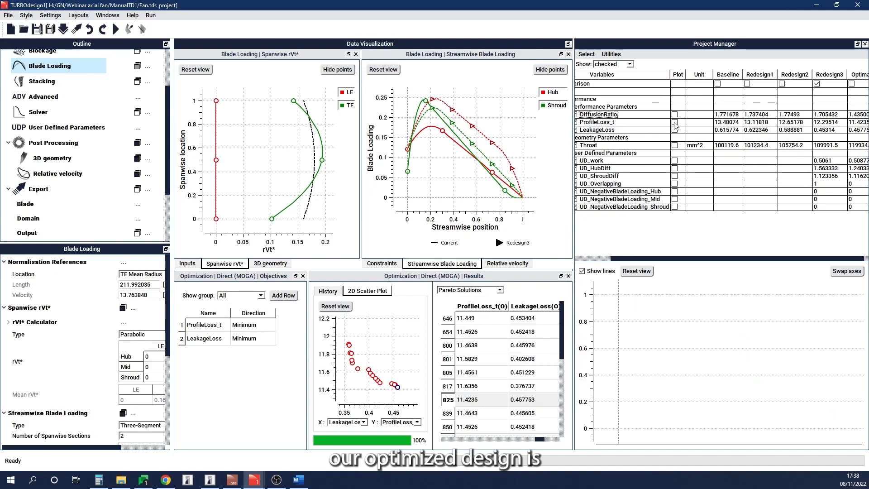
pyautogui.moveTo(813, 262); pyautogui.dragTo(811, 262)
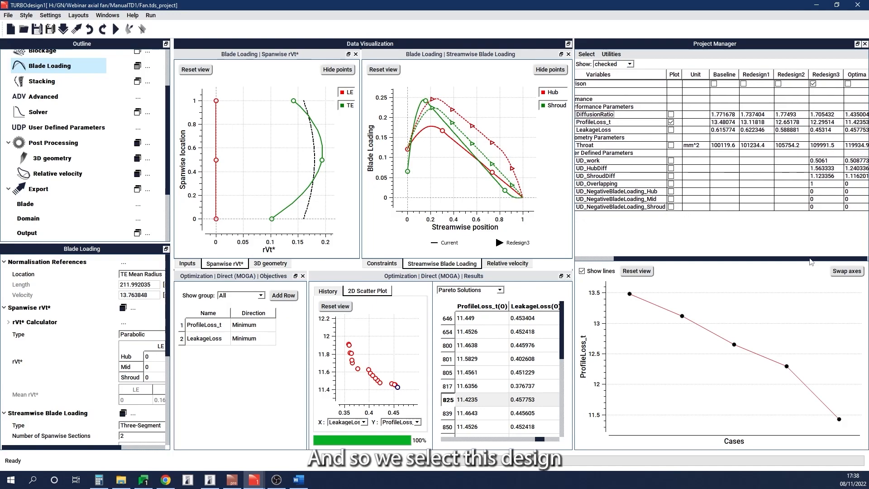